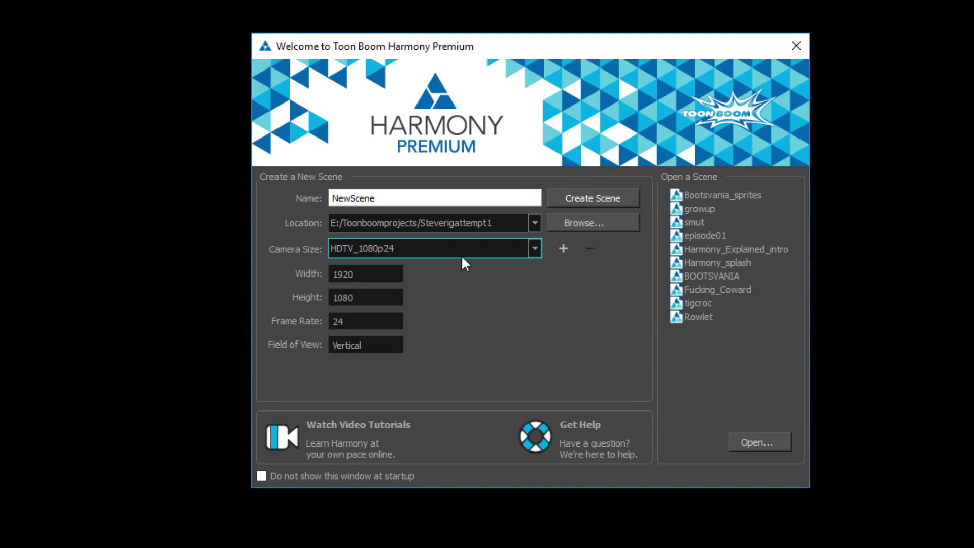
# - Look through the preset camera sizes, trying HDTV_1080p25 and returning to HDTV_1080p24
pyautogui.click(534, 249)
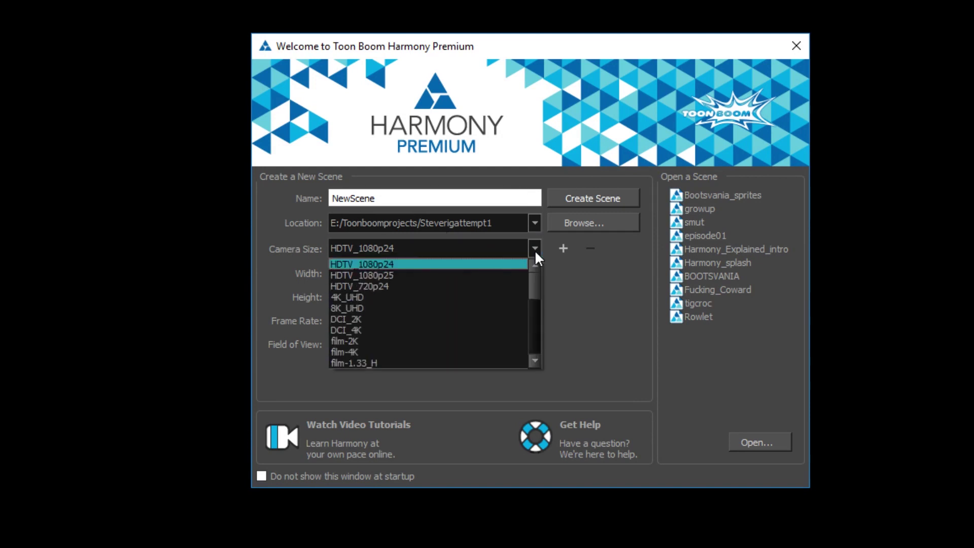
pyautogui.moveTo(536, 289); pyautogui.dragTo(571, 296)
pyautogui.click(569, 293)
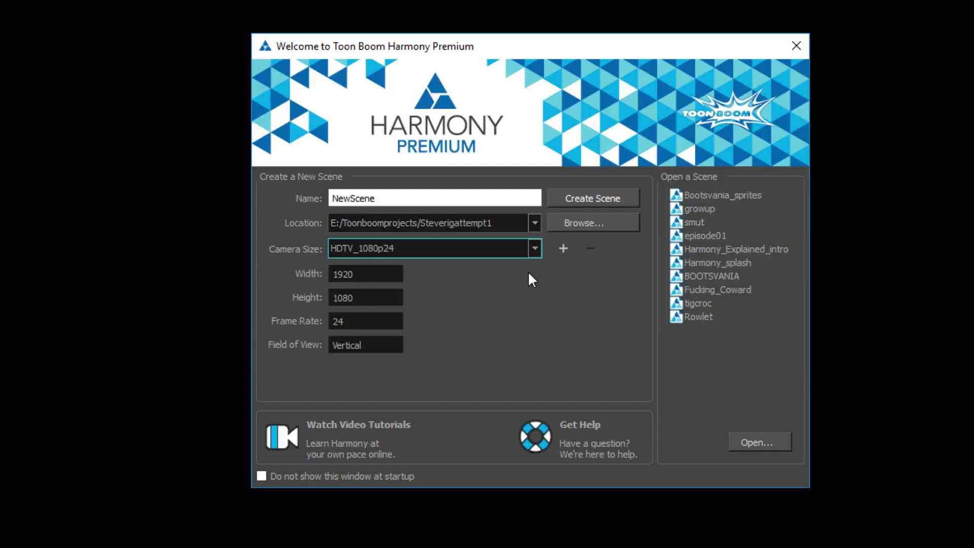
pyautogui.click(535, 248)
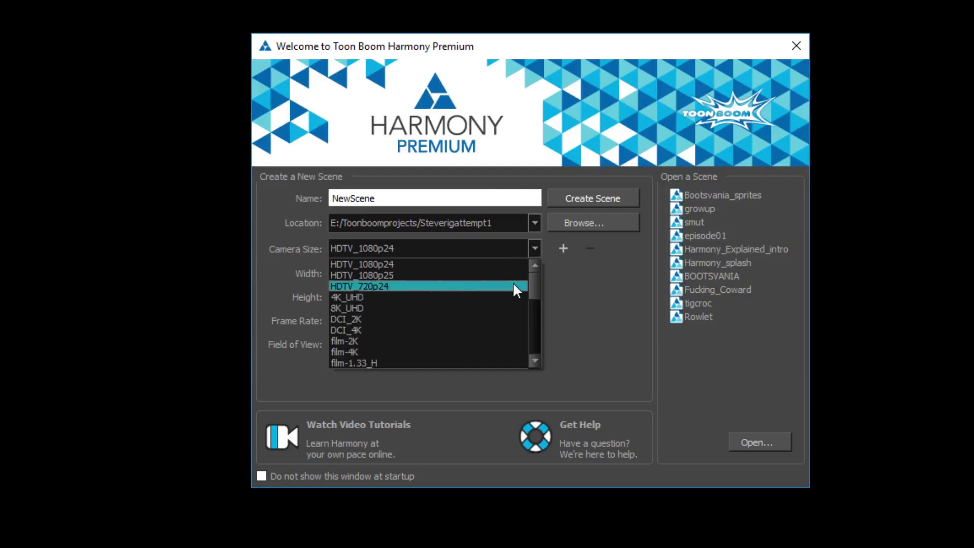
pyautogui.moveTo(531, 283)
pyautogui.mouseDown()
pyautogui.moveTo(520, 358)
pyautogui.moveTo(548, 281)
pyautogui.mouseUp()
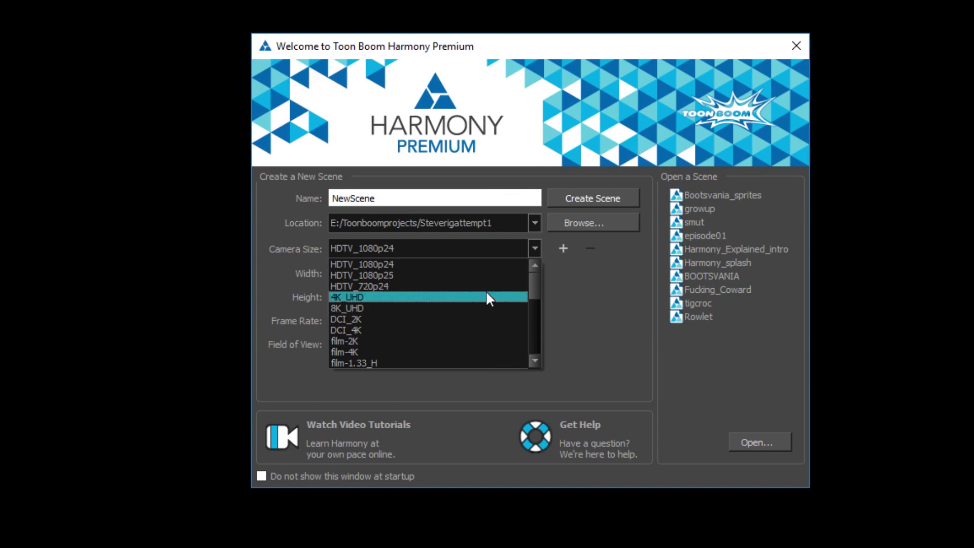
pyautogui.click(394, 285)
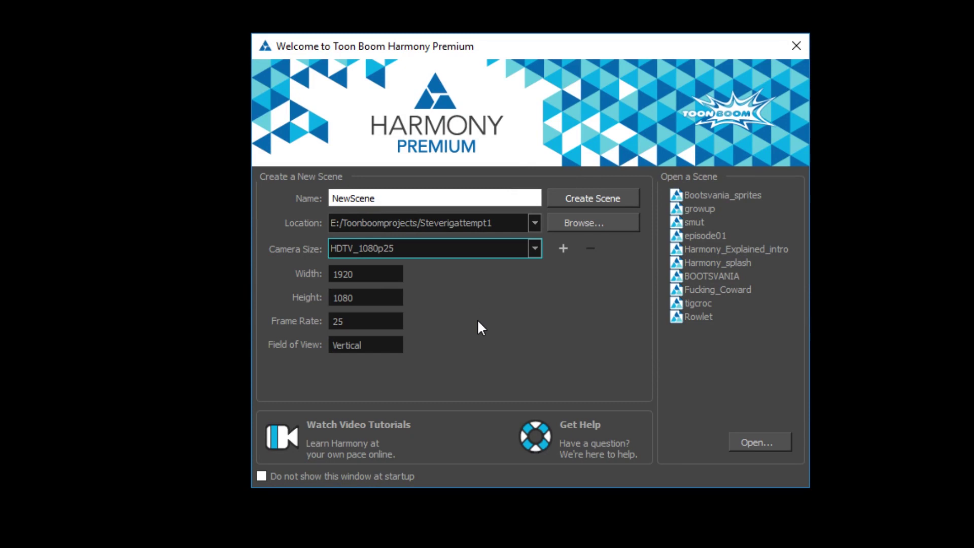
pyautogui.click(530, 257)
pyautogui.click(501, 261)
# - Review the custom resolution settings available for the new scene and close them without creating a resolution
pyautogui.click(568, 250)
pyautogui.moveTo(576, 169); pyautogui.dragTo(520, 169)
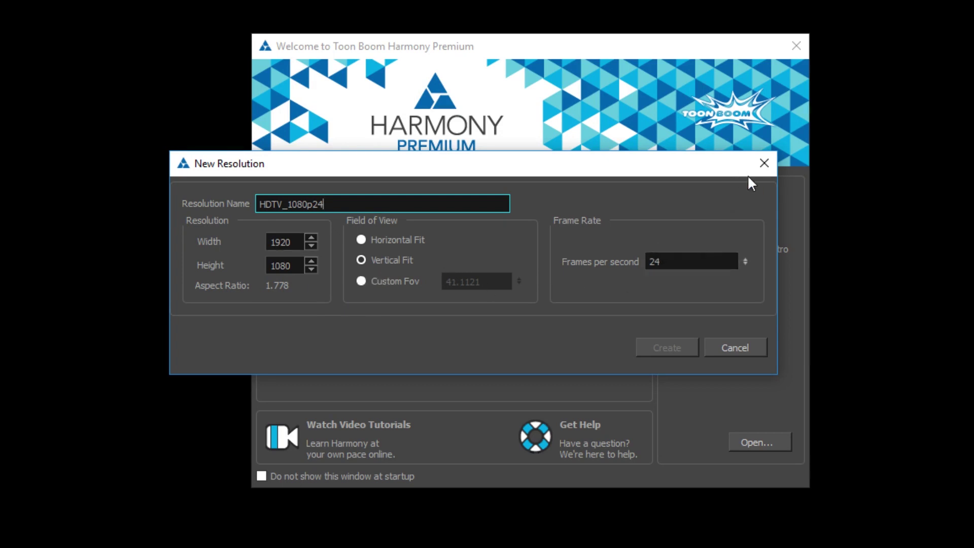
pyautogui.click(763, 163)
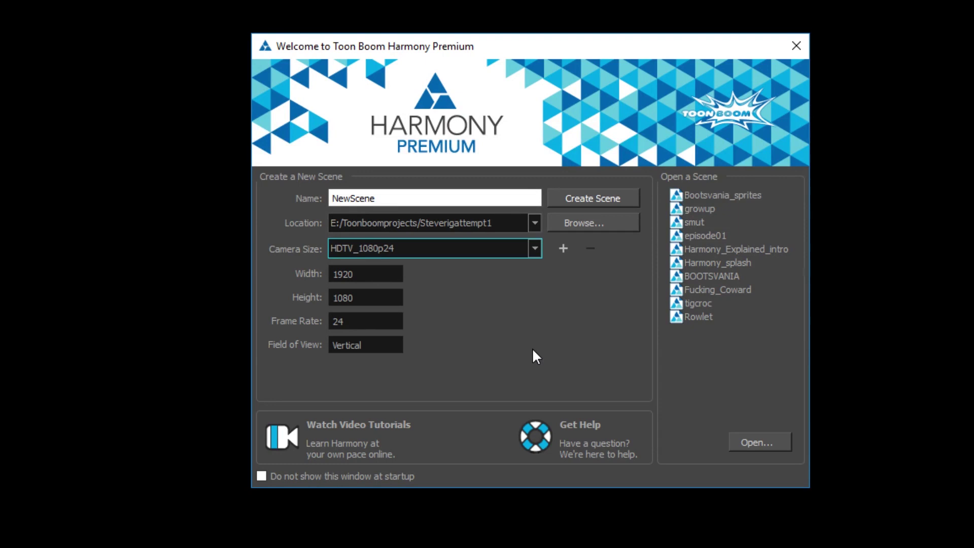
# - Try defining a custom camera resolution with a frame rate of 60 frames per second
pyautogui.click(563, 248)
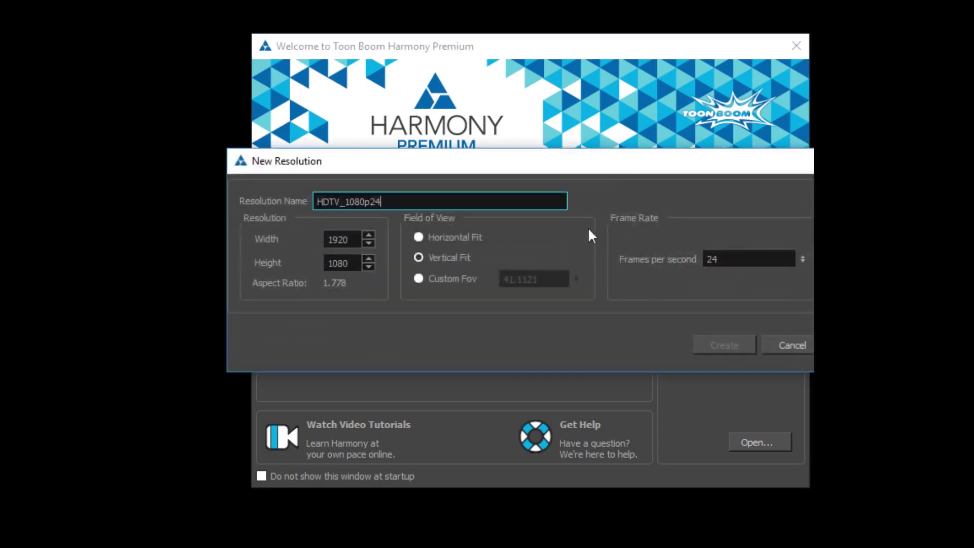
pyautogui.moveTo(682, 243); pyautogui.dragTo(608, 261)
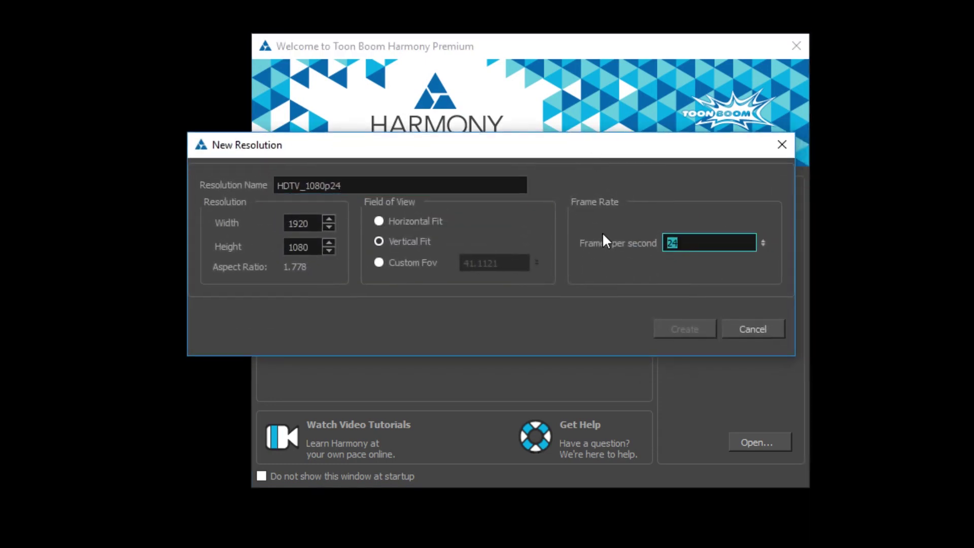
pyautogui.write('60')
pyautogui.click(737, 331)
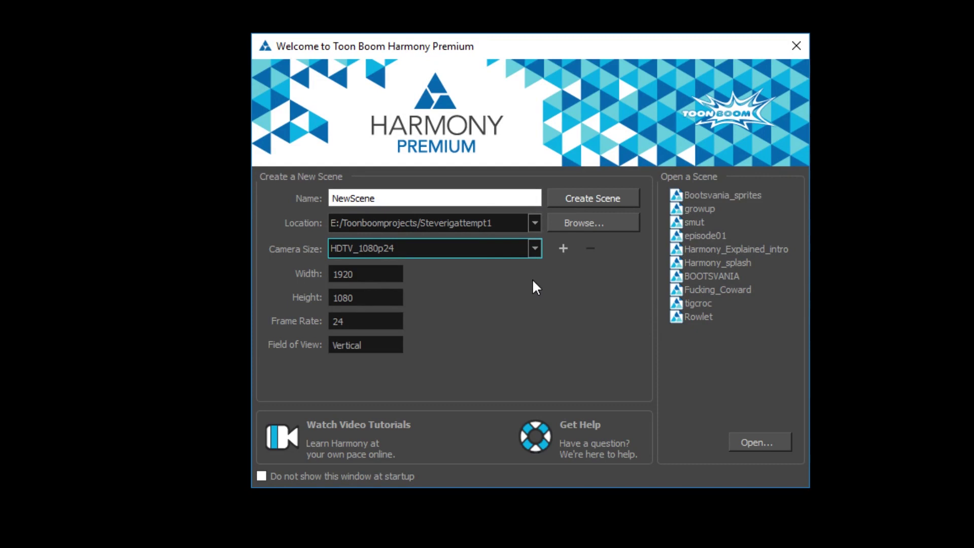
# - Try the 8K_UHD preset as the new scene's camera size
pyautogui.click(535, 250)
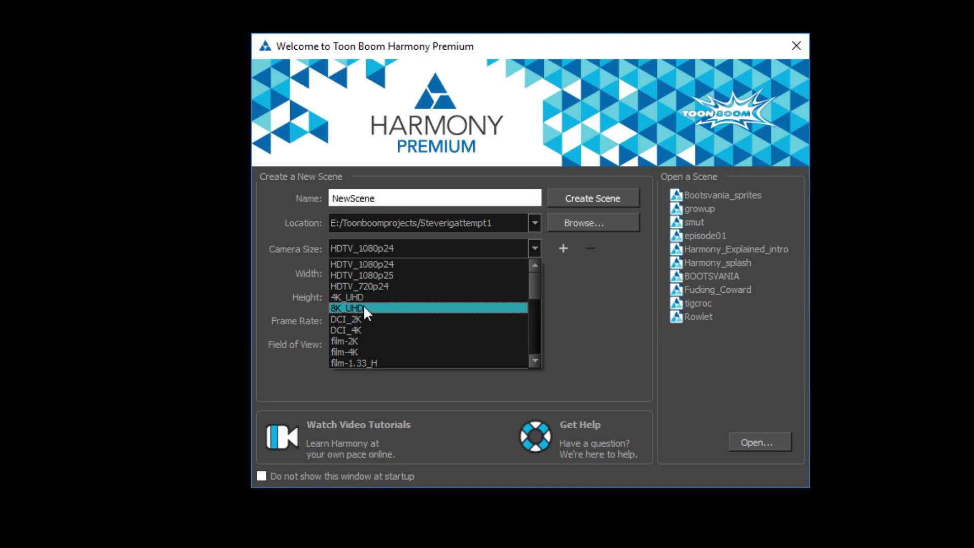
pyautogui.click(400, 310)
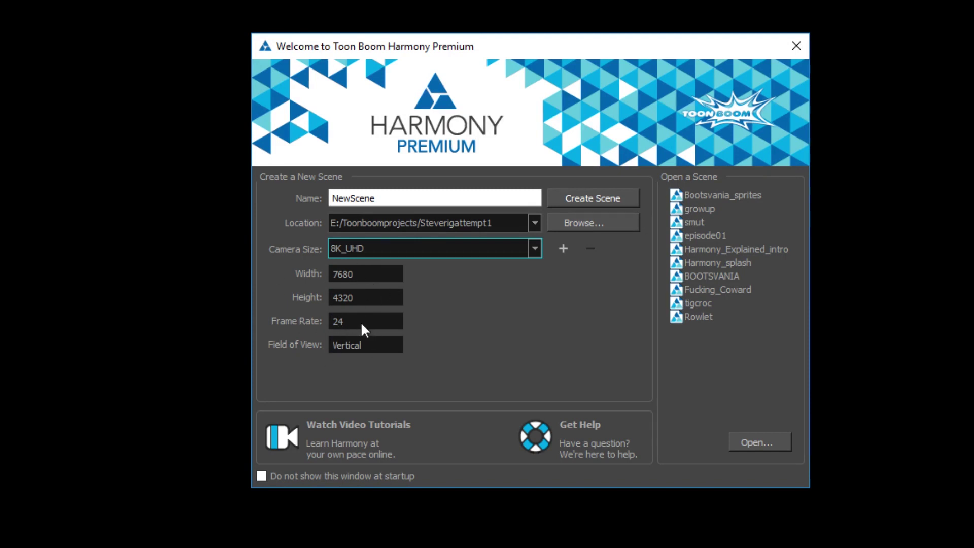
# - Set the camera size to HDTV_1080p25 and create the scene named NewScene
pyautogui.click(535, 249)
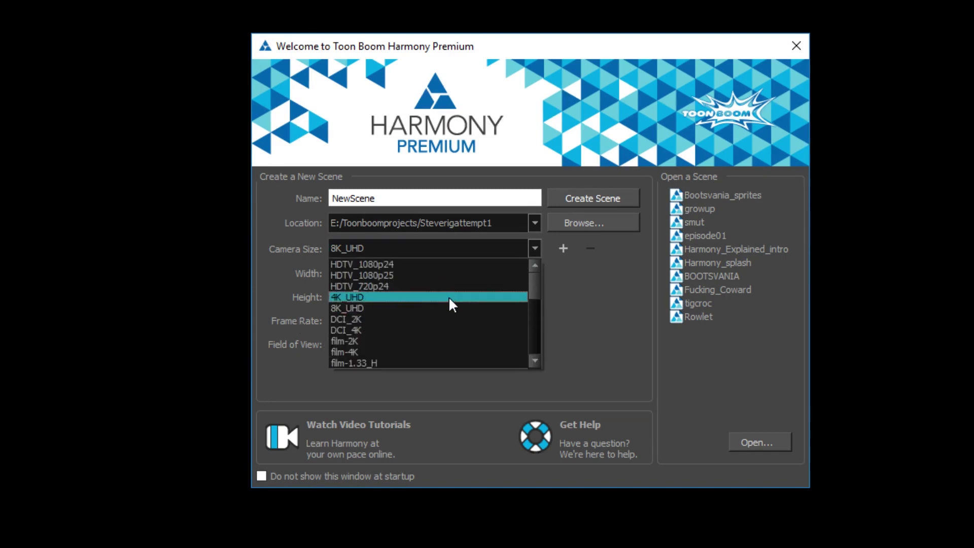
pyautogui.click(439, 278)
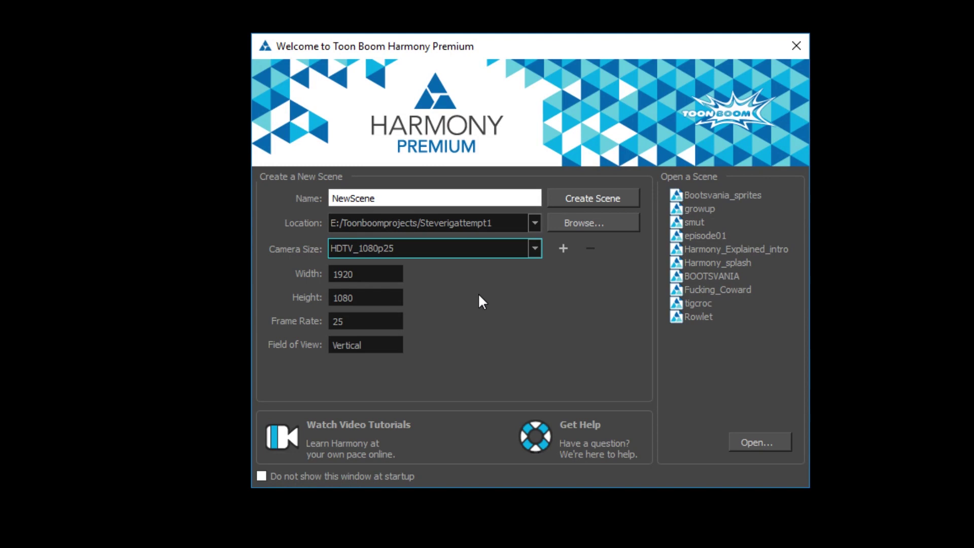
pyautogui.click(534, 252)
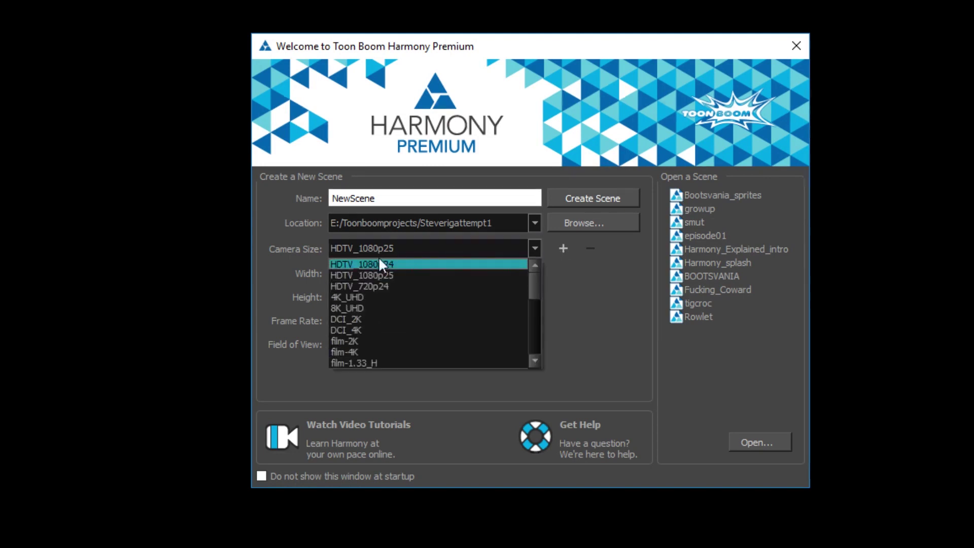
pyautogui.click(387, 275)
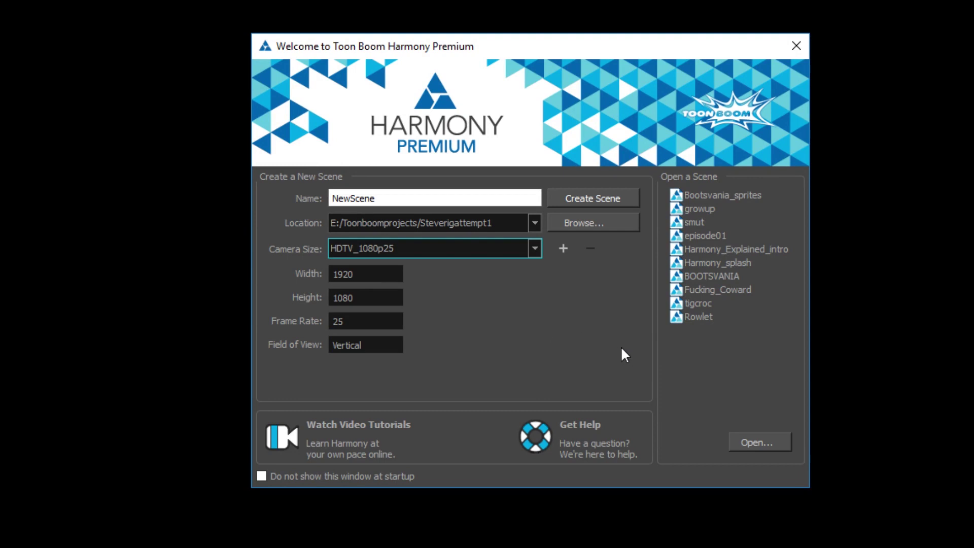
pyautogui.click(580, 201)
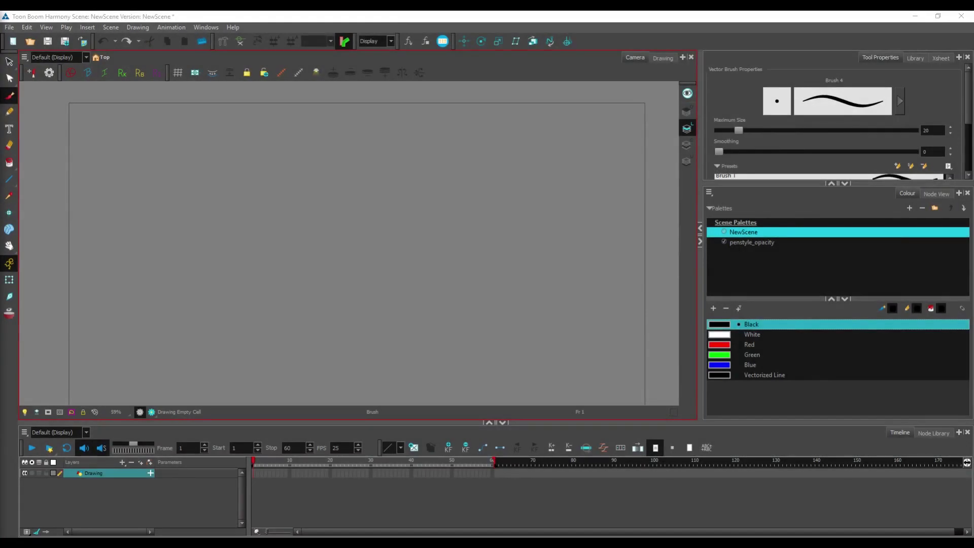
# - Brush four separate freehand black strokes of decreasing size across the camera frame on the Drawing layer
pyautogui.click(506, 64)
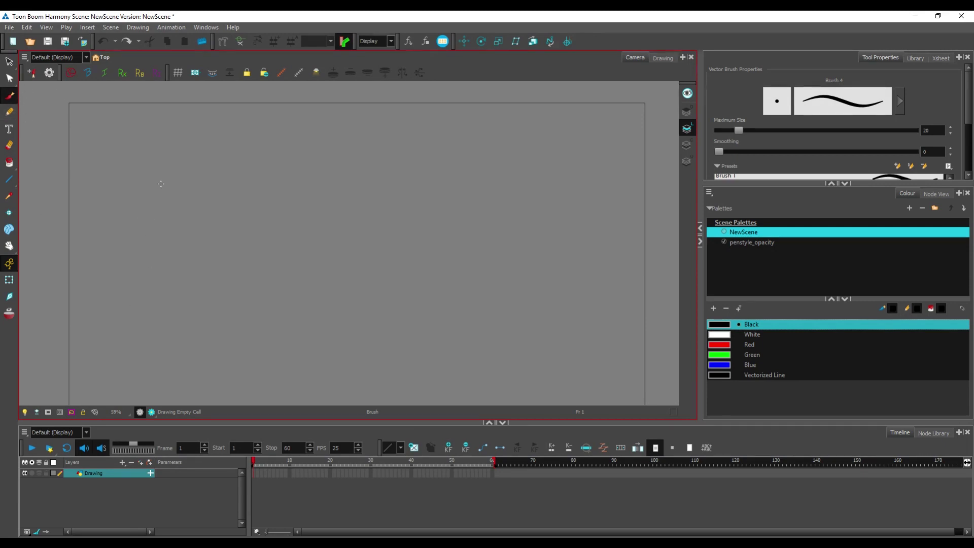
pyautogui.moveTo(131, 212)
pyautogui.mouseDown()
pyautogui.moveTo(207, 233)
pyautogui.moveTo(282, 302)
pyautogui.mouseUp()
pyautogui.moveTo(387, 243)
pyautogui.mouseDown()
pyautogui.moveTo(349, 302)
pyautogui.moveTo(387, 304)
pyautogui.mouseUp()
pyautogui.moveTo(456, 259); pyautogui.dragTo(445, 306)
pyautogui.moveTo(510, 274); pyautogui.dragTo(544, 273)
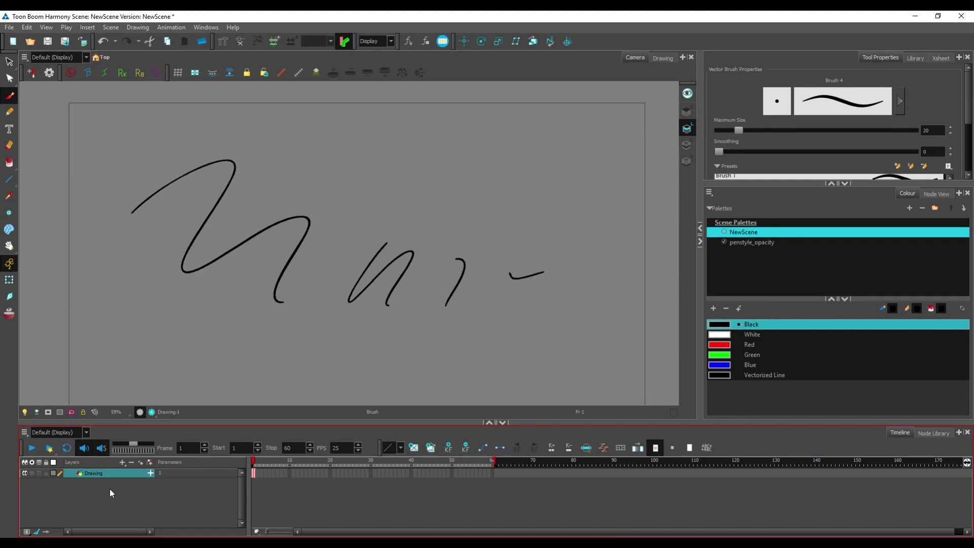
# - Add four vector drawing layers above the Drawing layer, keeping the default names
pyautogui.hotkey('ctrl', 'r')
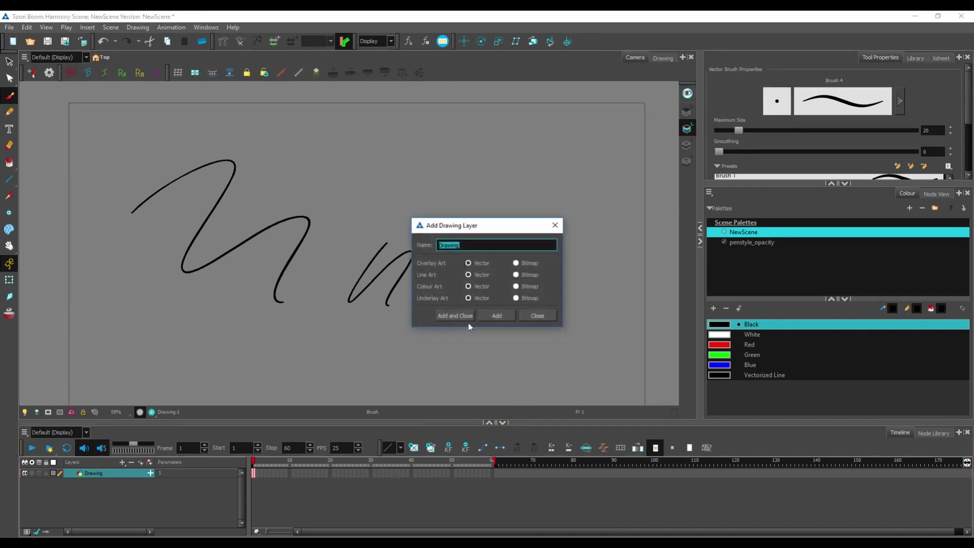
pyautogui.click(499, 314)
pyautogui.click(499, 315)
pyautogui.click(499, 314)
pyautogui.click(499, 314)
pyautogui.click(555, 224)
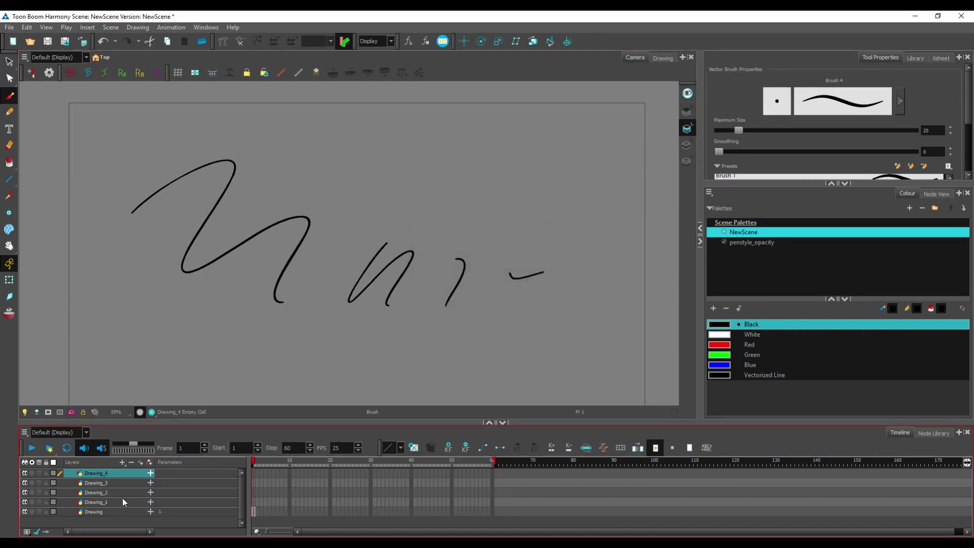
# - Select the Drawing_2 layer and scrub back and forth through the timeline, ending at frame 1
pyautogui.click(108, 477)
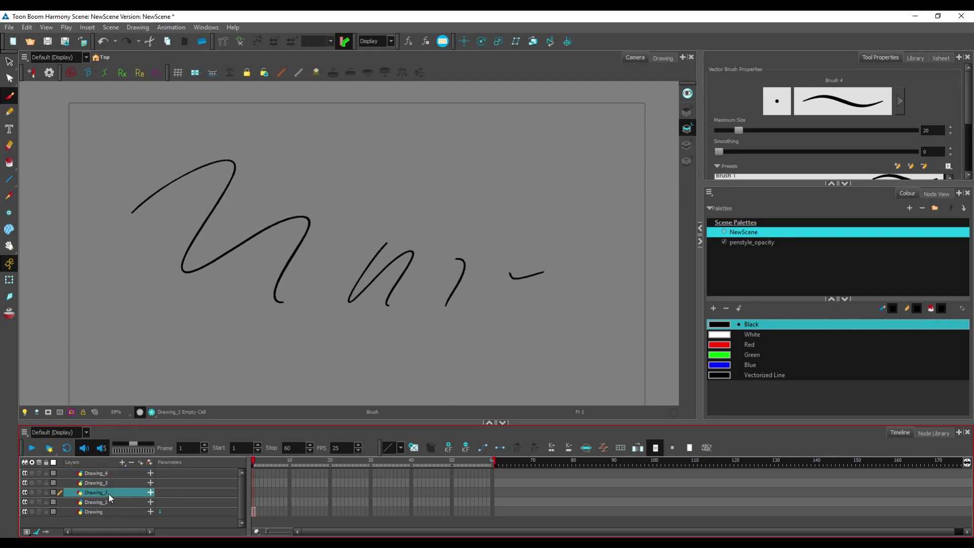
pyautogui.click(117, 492)
pyautogui.moveTo(261, 461); pyautogui.dragTo(371, 461)
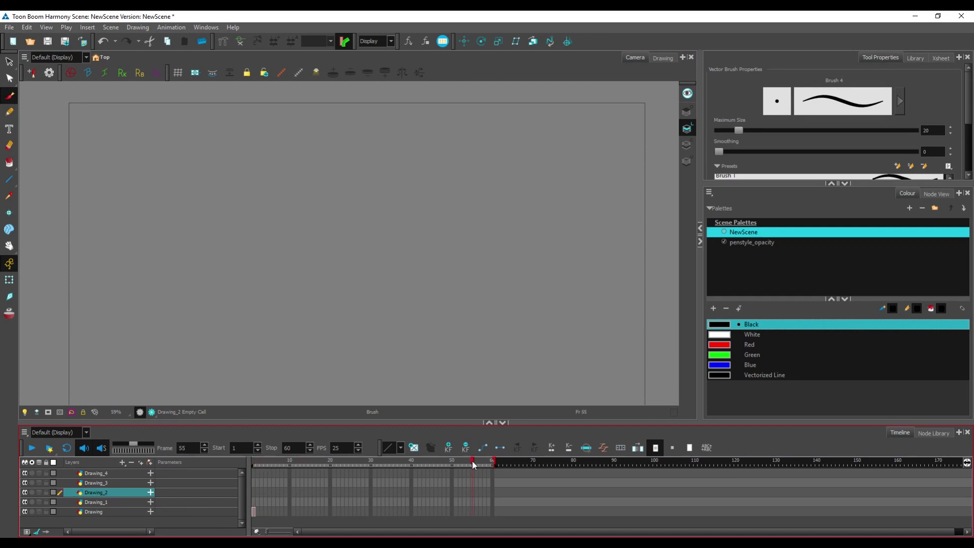
pyautogui.moveTo(267, 466); pyautogui.dragTo(227, 465)
pyautogui.moveTo(297, 461); pyautogui.dragTo(327, 465)
pyautogui.moveTo(409, 466); pyautogui.dragTo(255, 460)
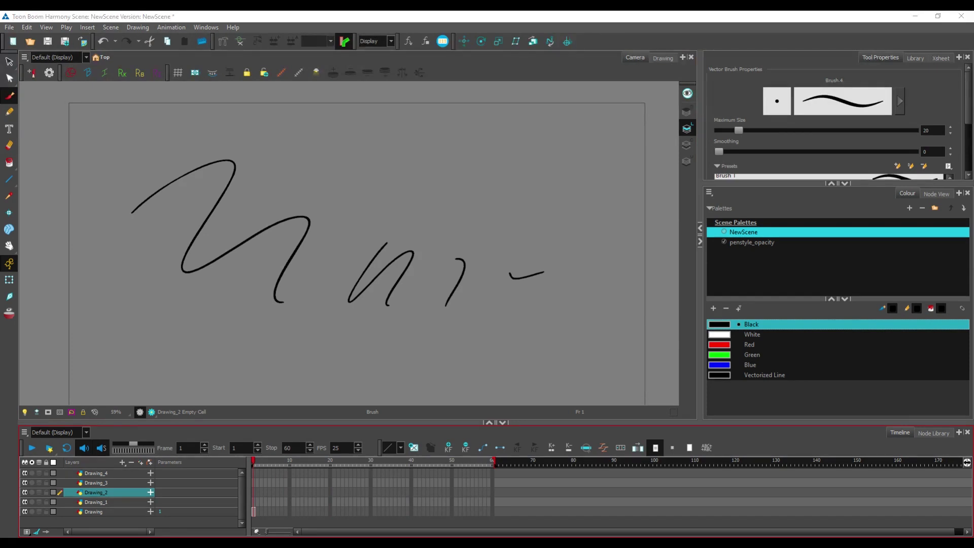
# - Enlarge the brush properties area downward and look through the brush presets
pyautogui.click(744, 60)
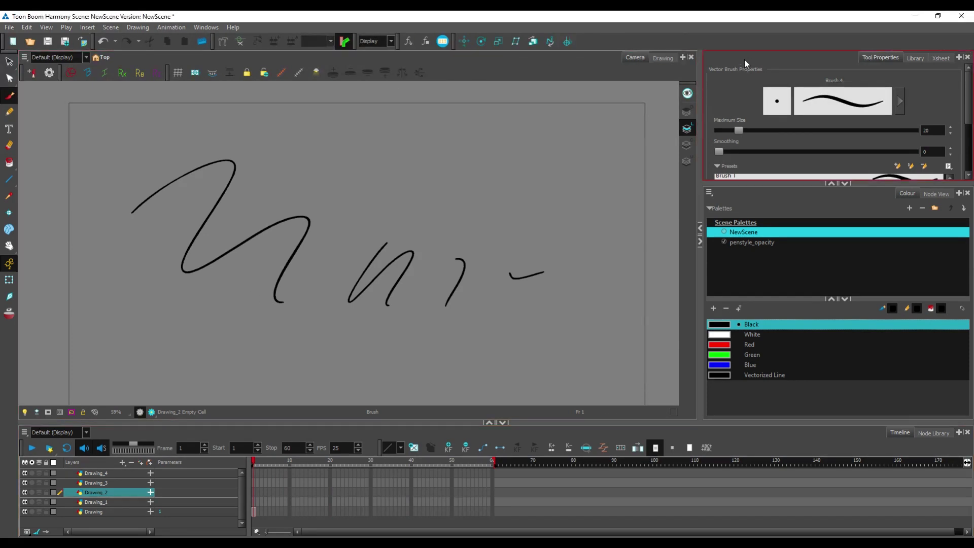
pyautogui.moveTo(800, 192); pyautogui.dragTo(796, 213)
pyautogui.scroll(-3, 875, 112)
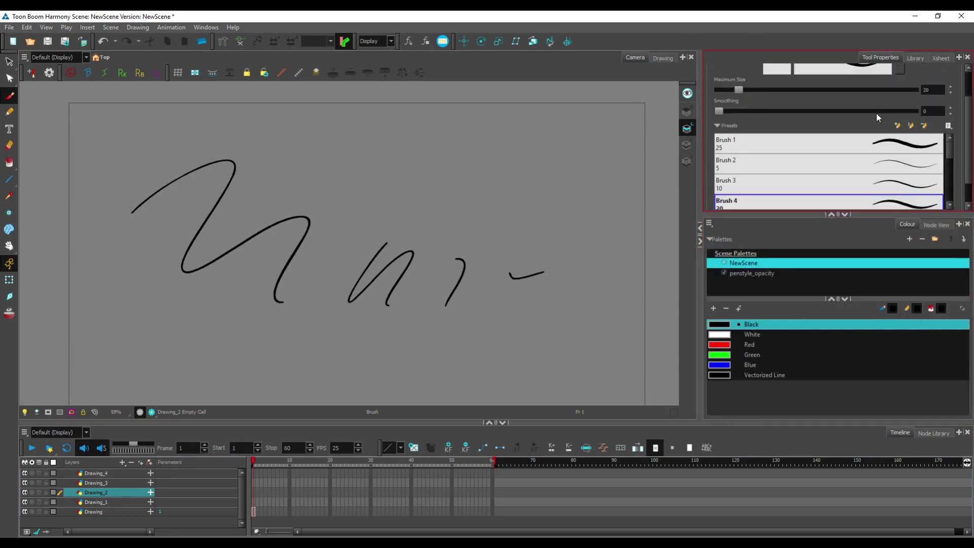
pyautogui.scroll(2, 875, 113)
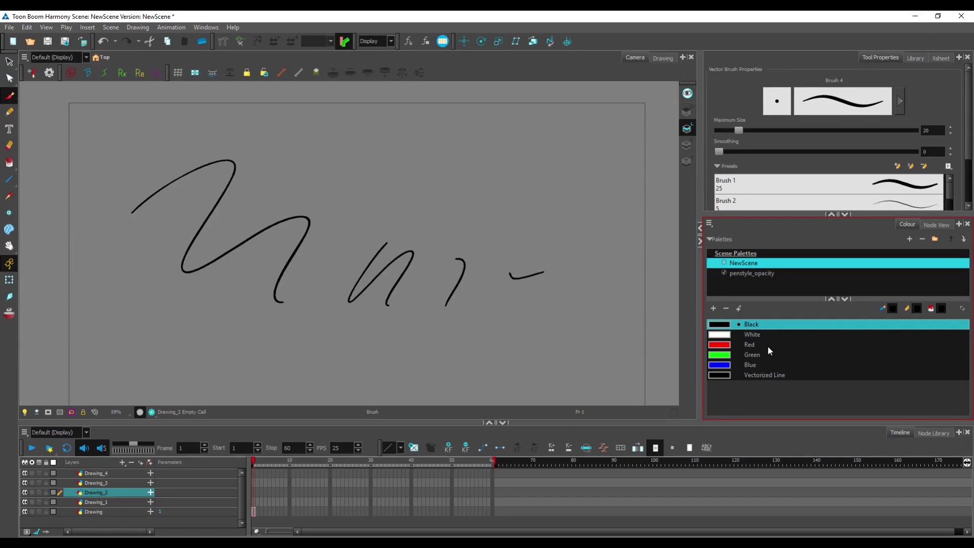
# - Display the node network and spread the five drawing nodes apart above the Composite node
pyautogui.click(938, 225)
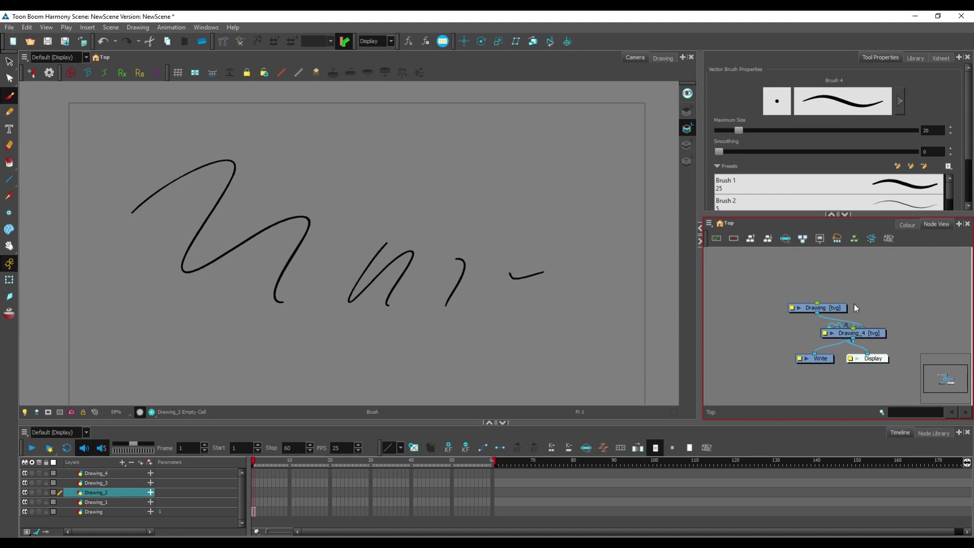
pyautogui.moveTo(841, 308)
pyautogui.mouseDown()
pyautogui.moveTo(888, 285)
pyautogui.moveTo(922, 286)
pyautogui.mouseUp()
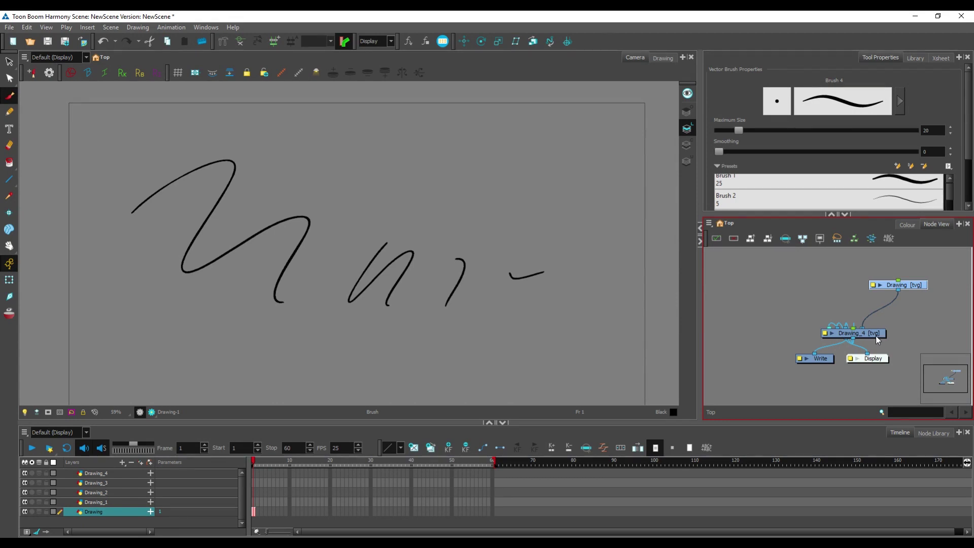
pyautogui.moveTo(879, 335); pyautogui.dragTo(801, 294)
pyautogui.moveTo(862, 333); pyautogui.dragTo(851, 287)
pyautogui.moveTo(878, 334); pyautogui.dragTo(857, 250)
pyautogui.moveTo(878, 356); pyautogui.dragTo(909, 275)
pyautogui.scroll(-2, 894, 289)
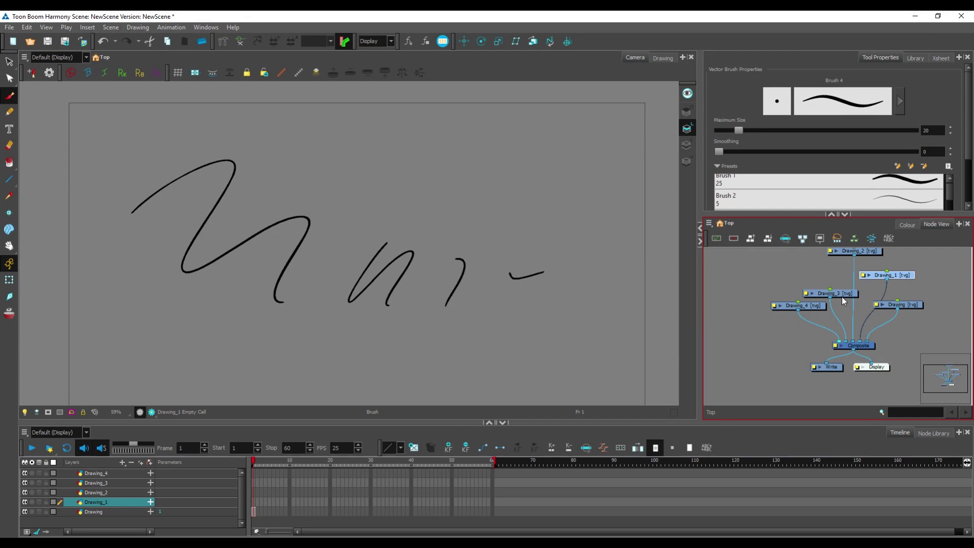
pyautogui.scroll(-1, 841, 297)
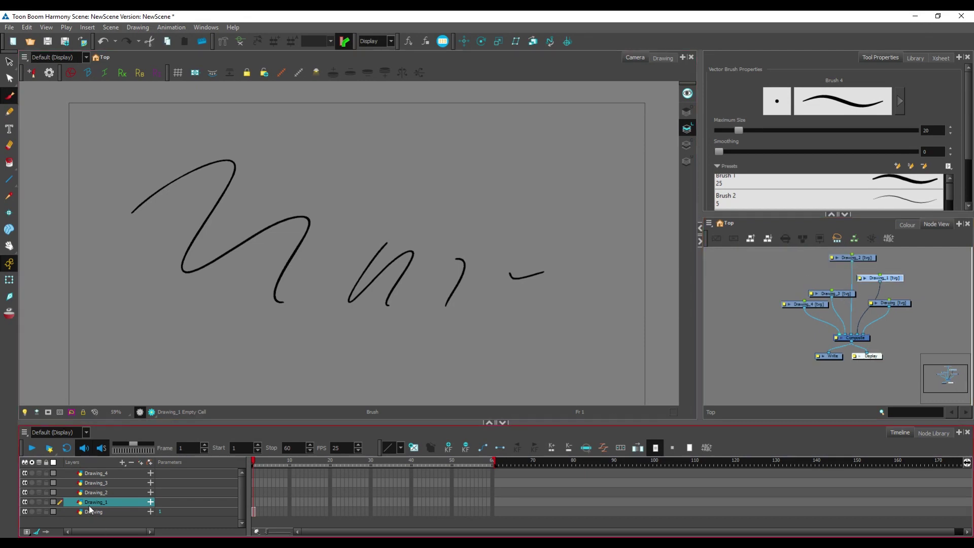
# - Compare timeline layers with their nodes by selecting Drawing_4, selecting all five drawing nodes together, and clearing the selection
pyautogui.click(104, 474)
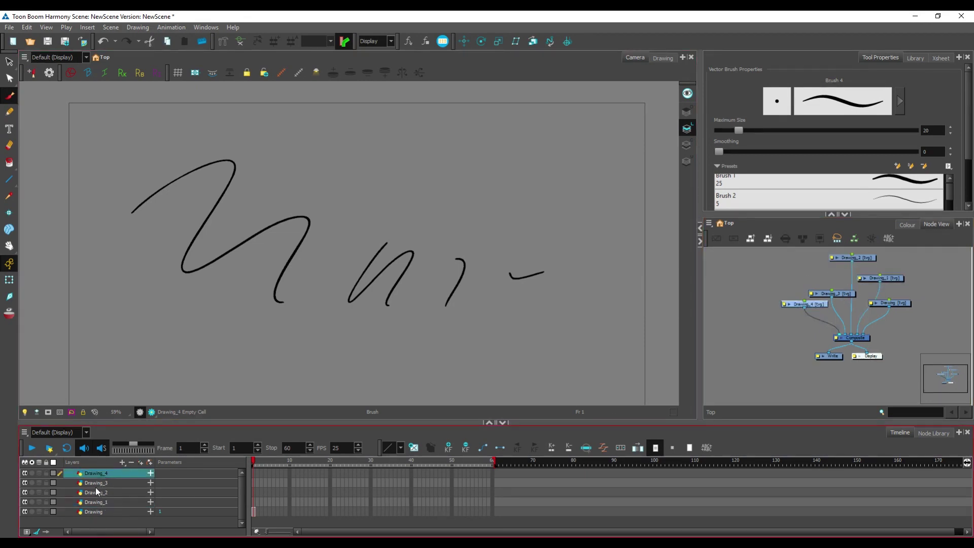
pyautogui.click(924, 322)
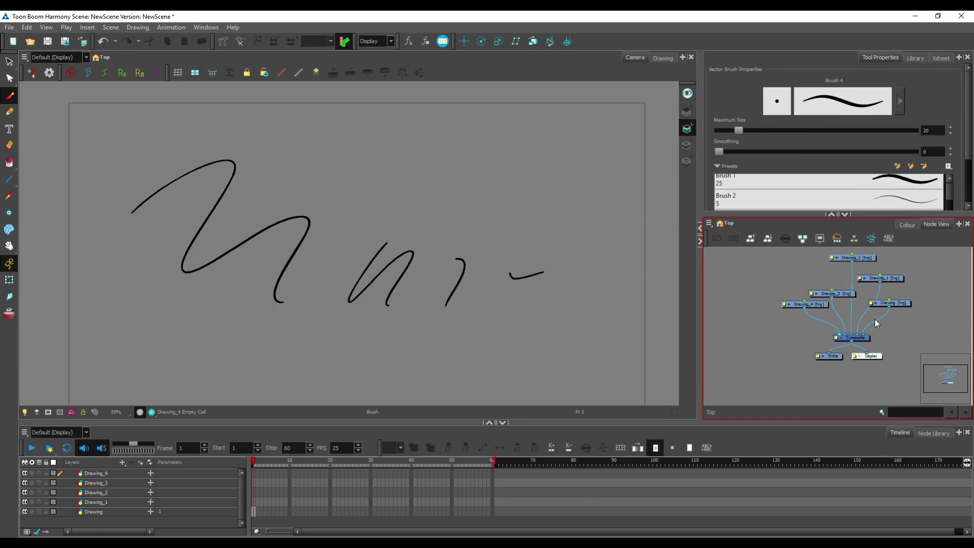
pyautogui.moveTo(750, 255); pyautogui.dragTo(903, 318)
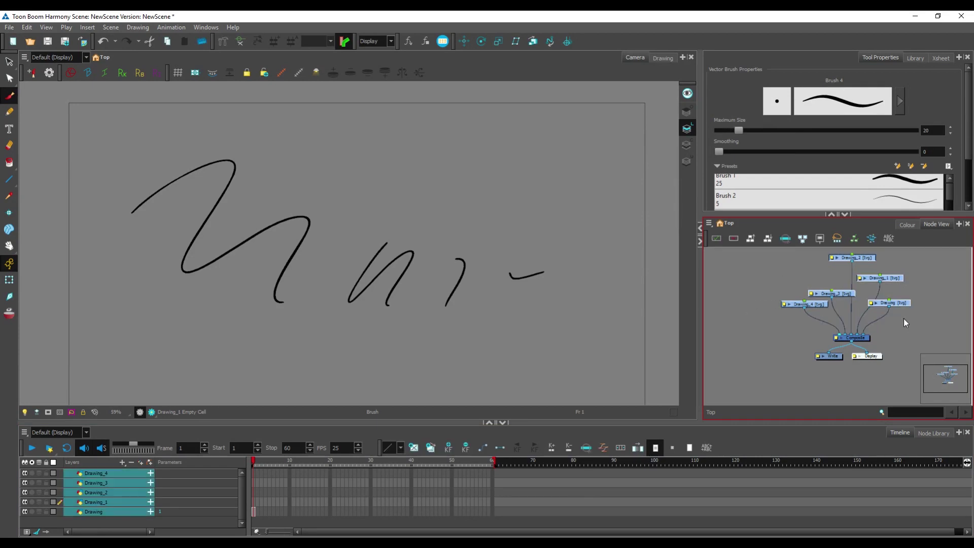
pyautogui.click(918, 291)
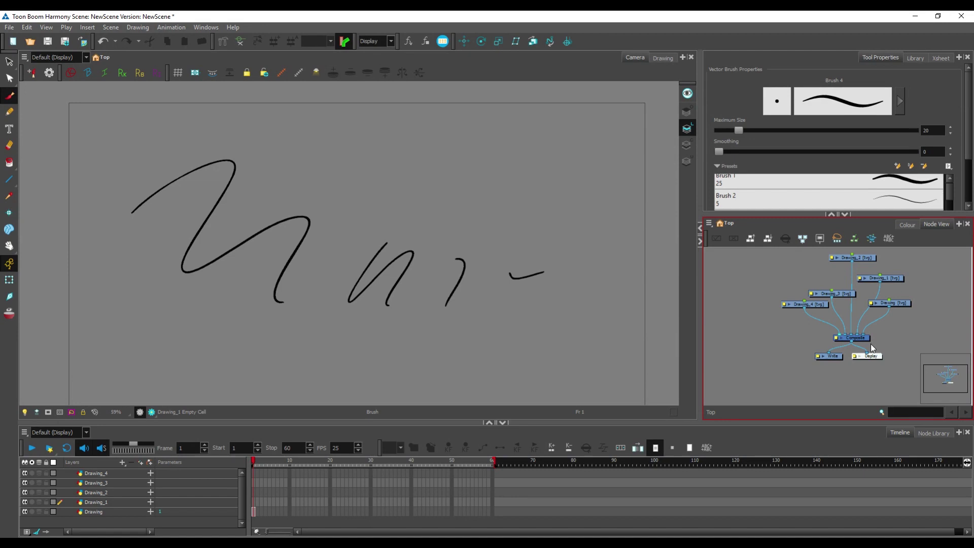
# - Move the Composite node slightly up toward the drawing nodes, deselect it, and display the colour palettes
pyautogui.moveTo(865, 339); pyautogui.dragTo(865, 330)
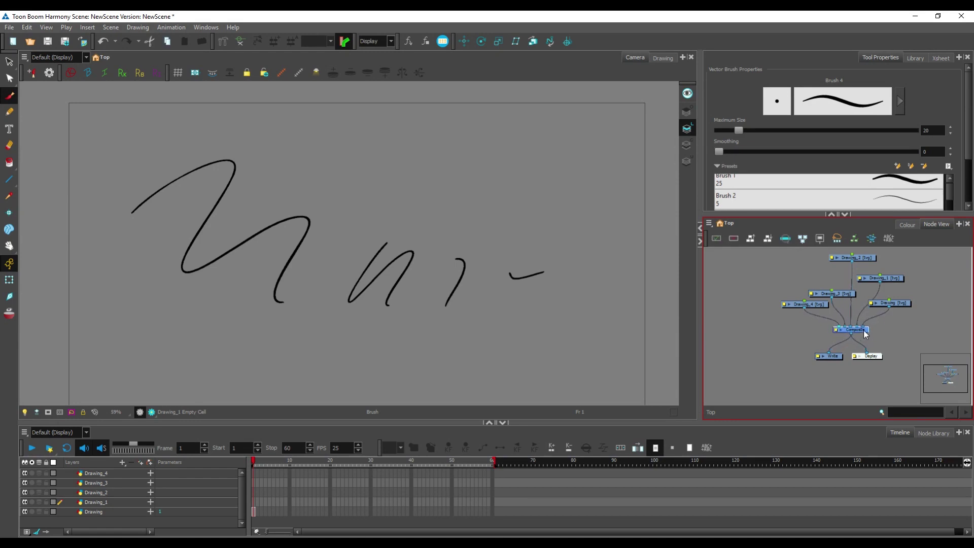
pyautogui.click(891, 331)
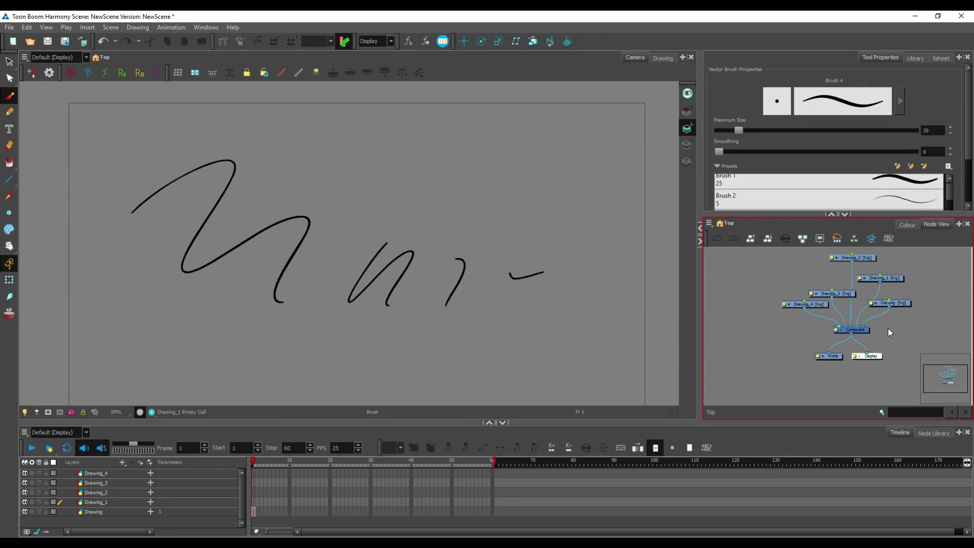
pyautogui.click(902, 224)
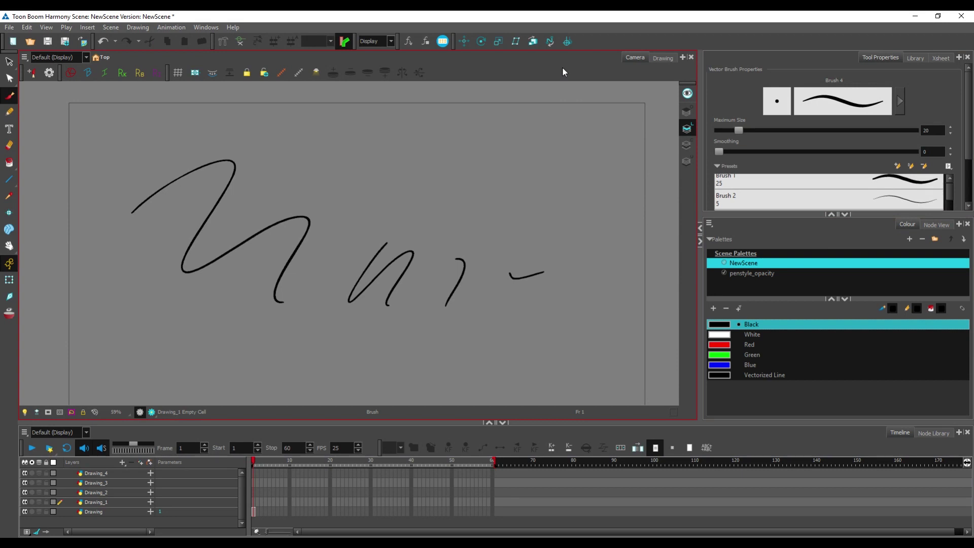
# - Open the general preferences and shift the Preferences dialog slightly on the screen
pyautogui.click(27, 28)
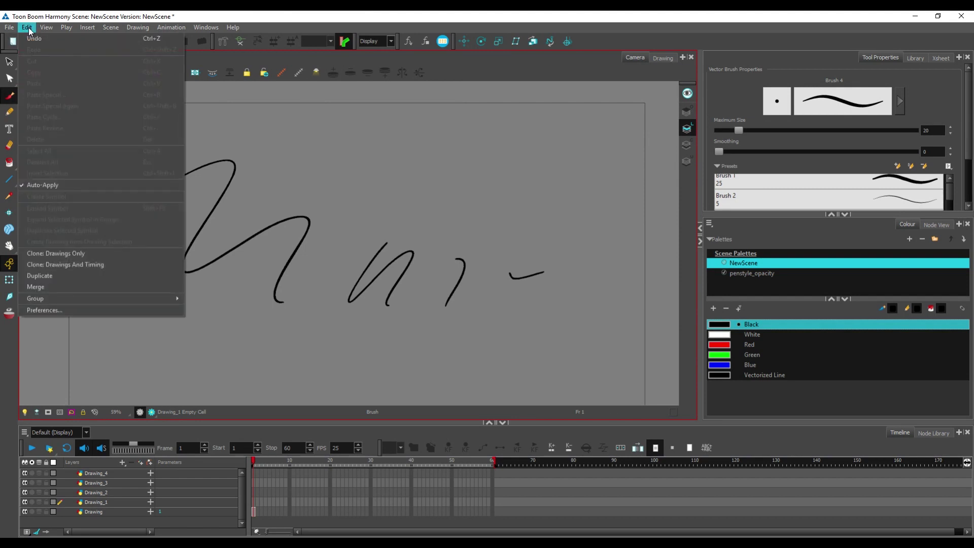
pyautogui.click(102, 309)
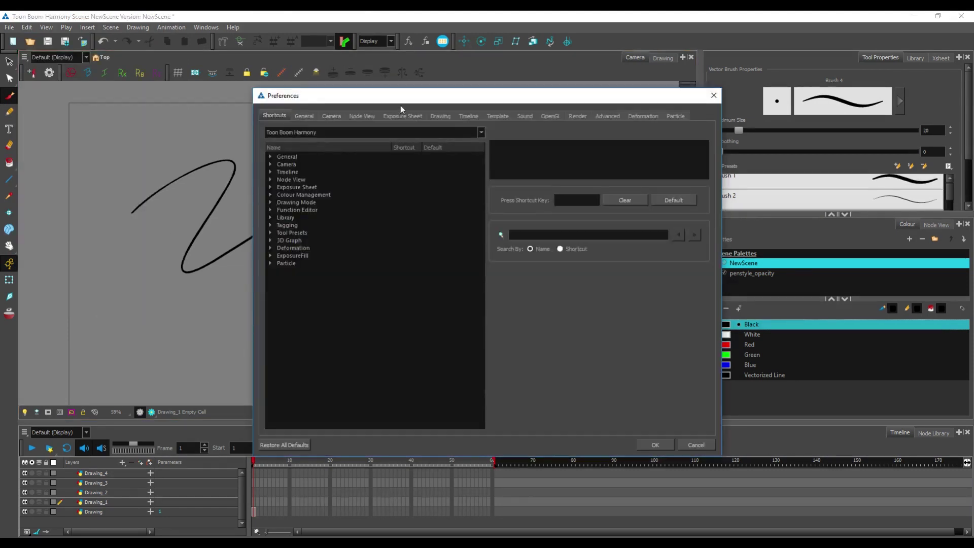
pyautogui.click(303, 116)
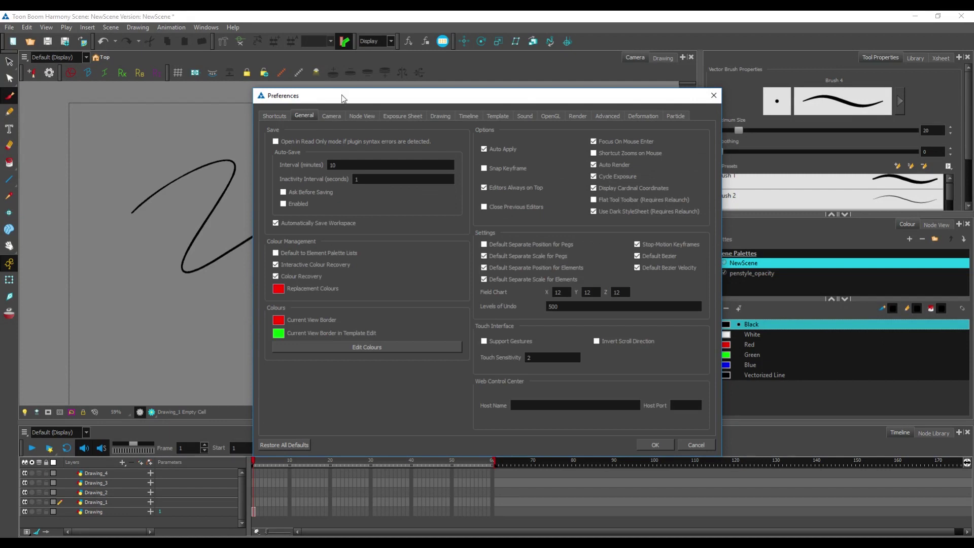
pyautogui.moveTo(357, 98); pyautogui.dragTo(327, 108)
# - Examine the Levels of Undo setting and its description, and accept the preferences
pyautogui.click(562, 299)
pyautogui.moveTo(561, 300); pyautogui.dragTo(518, 305)
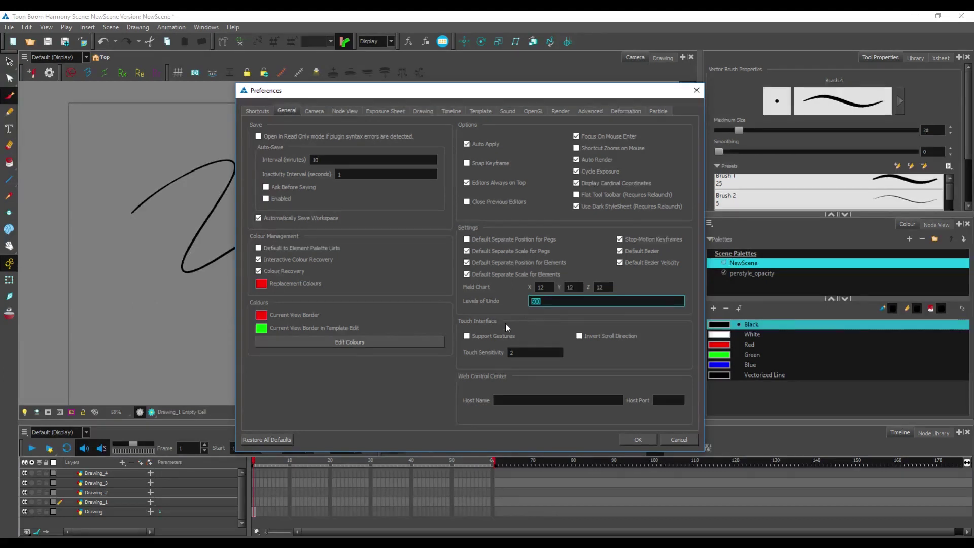
pyautogui.click(559, 301)
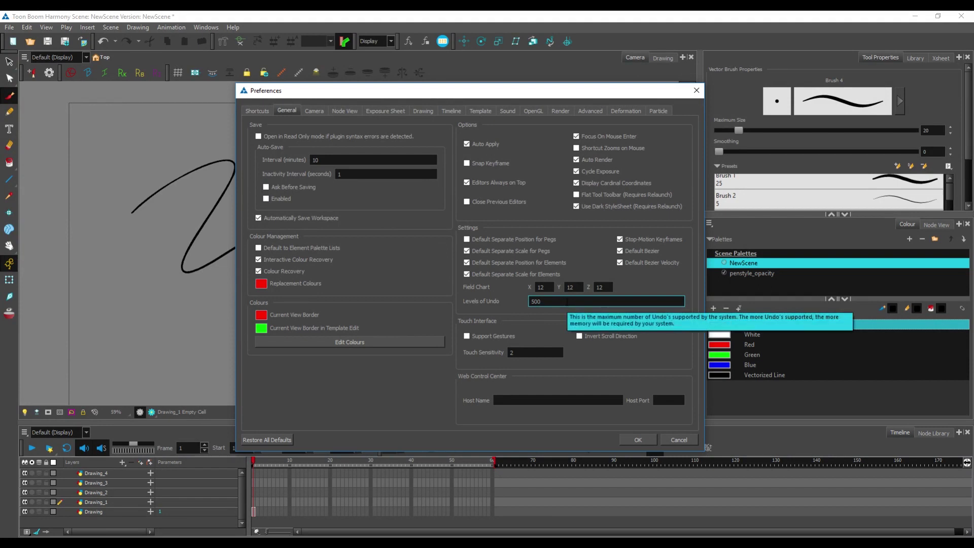
pyautogui.doubleClick(523, 302)
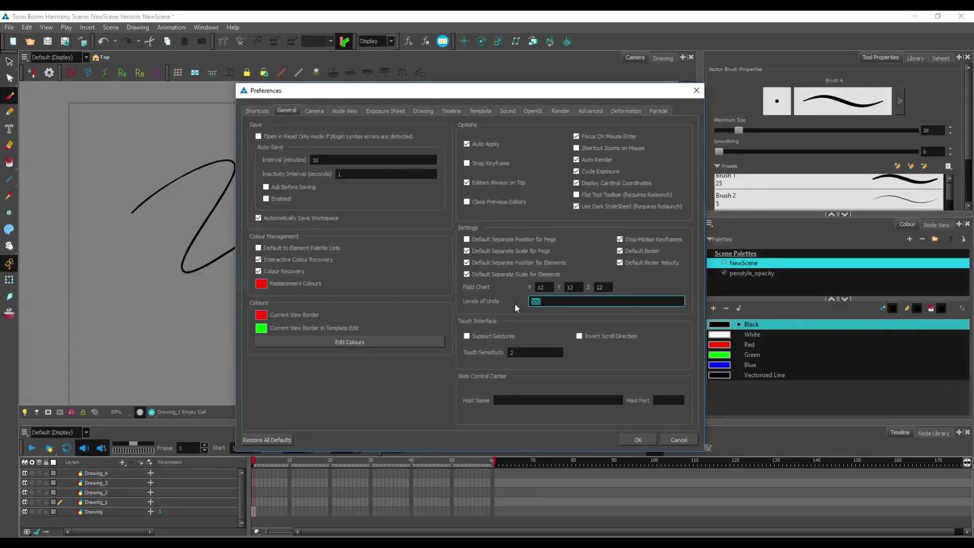
pyautogui.click(553, 306)
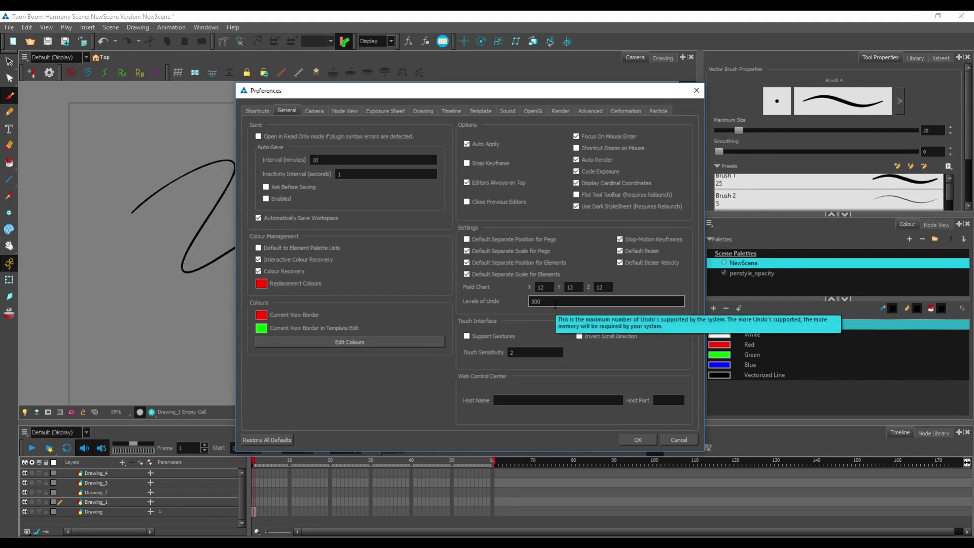
pyautogui.click(637, 440)
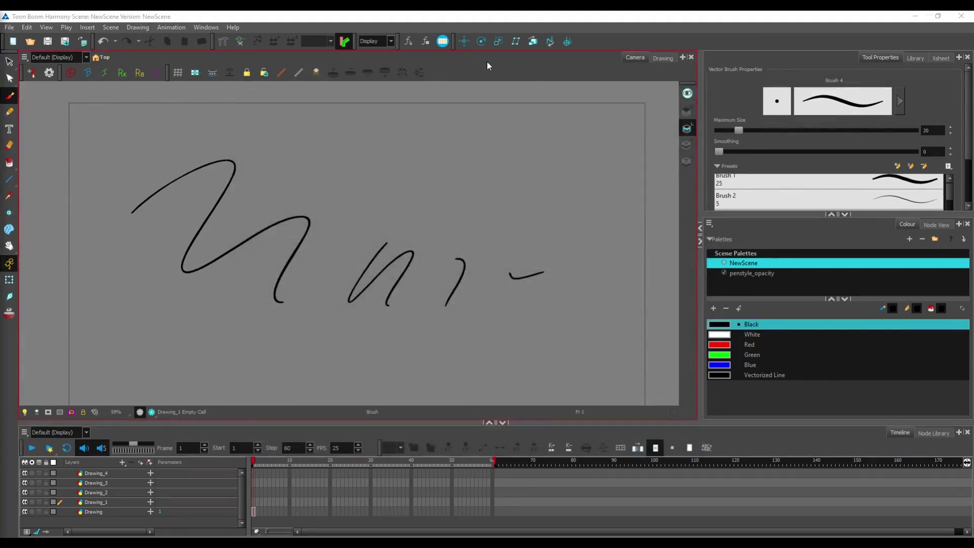